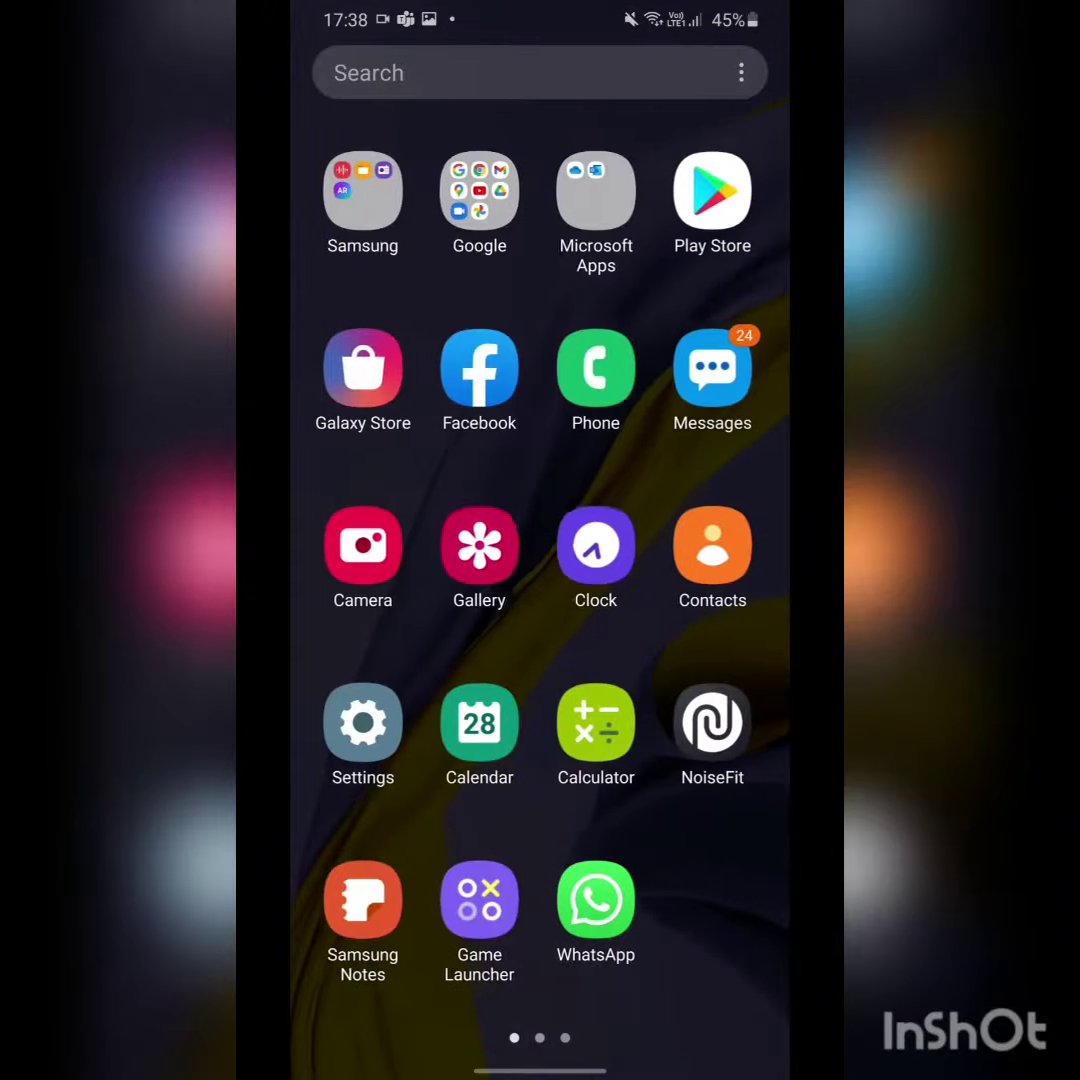
# - Check the phone's software information, Android 10 with One UI 2.1, then go Home
pyautogui.click(357, 706)
pyautogui.scroll(-10, 540, 600)
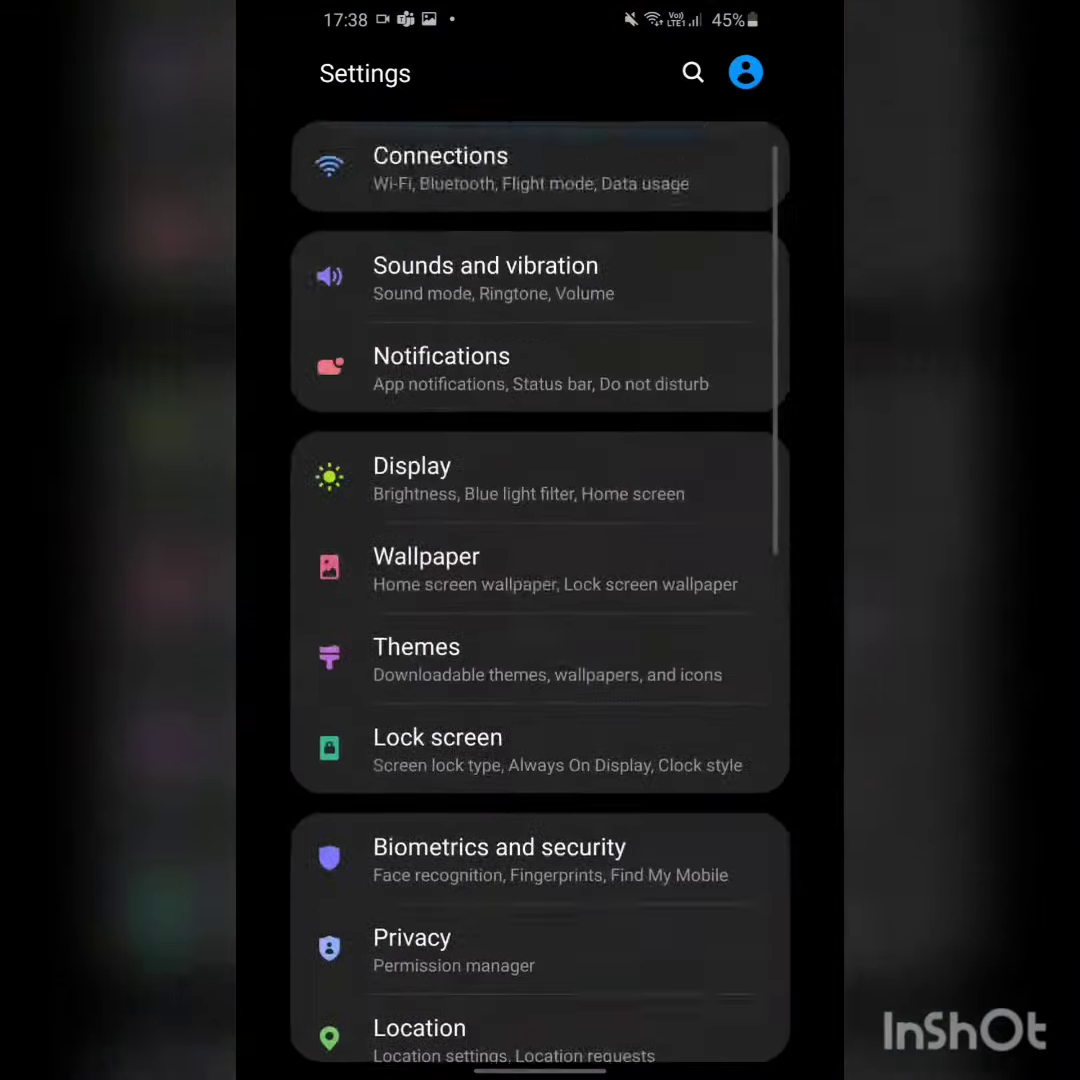
pyautogui.click(540, 999)
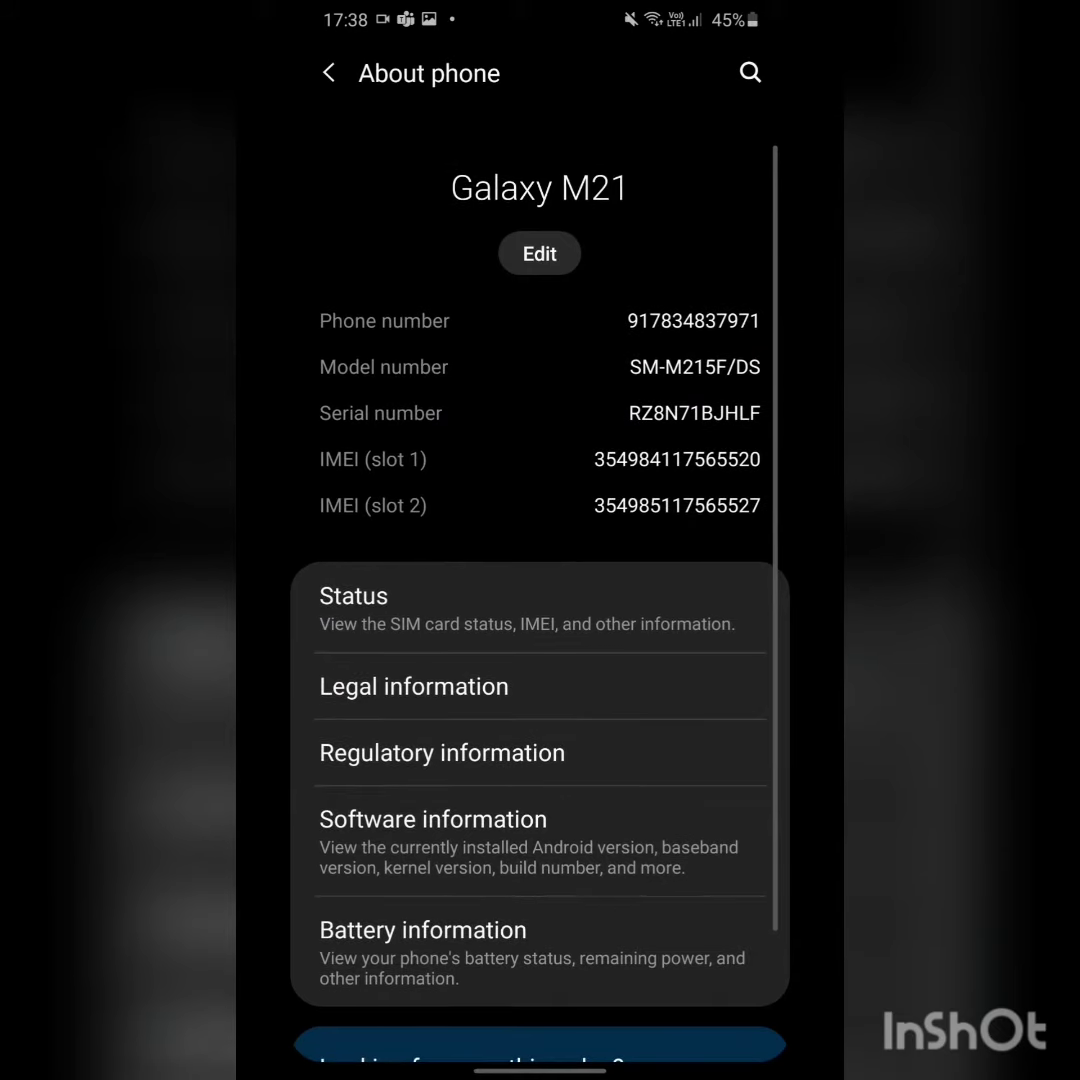
pyautogui.click(540, 843)
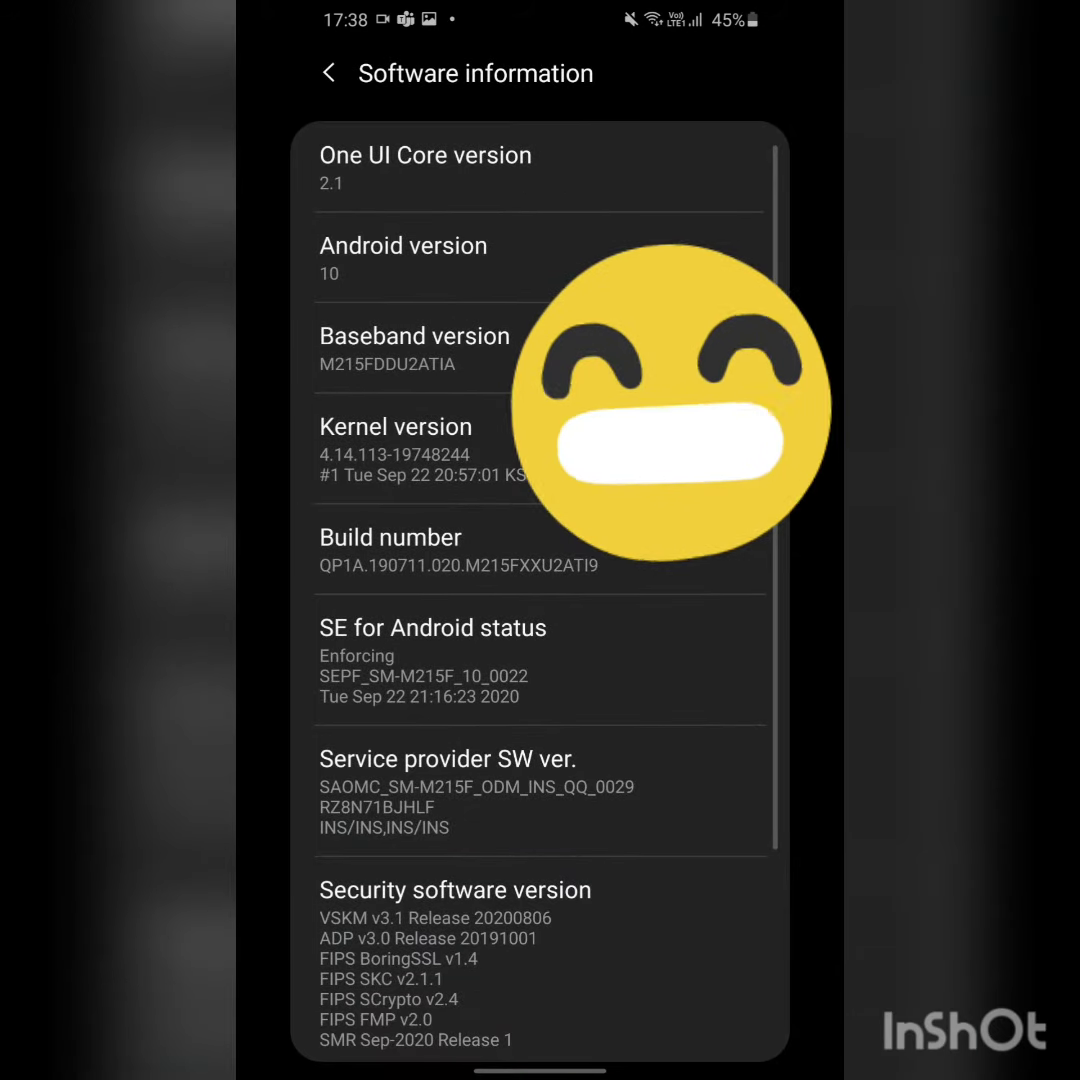
pyautogui.click(540, 165)
pyautogui.click(540, 165)
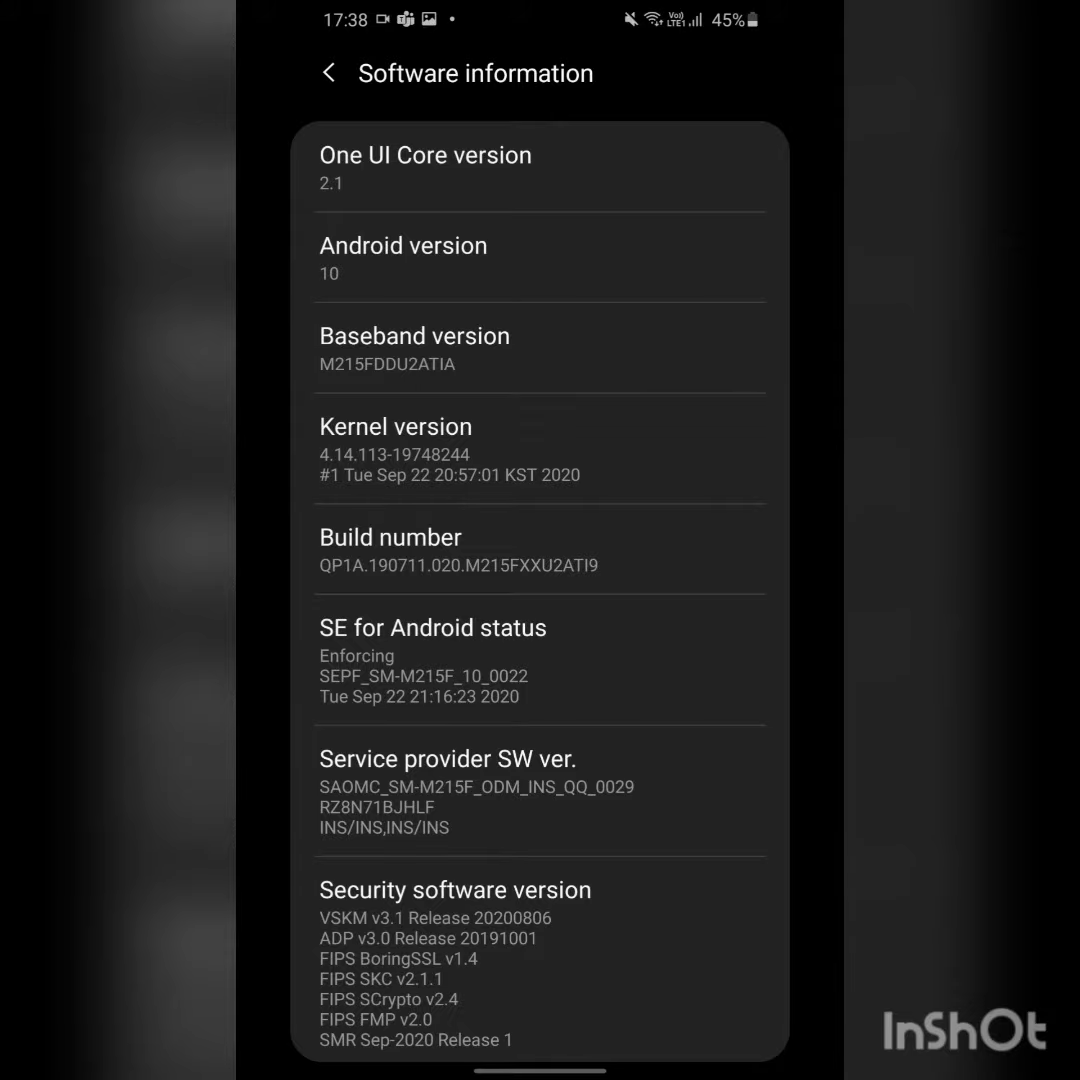
pyautogui.press('super')
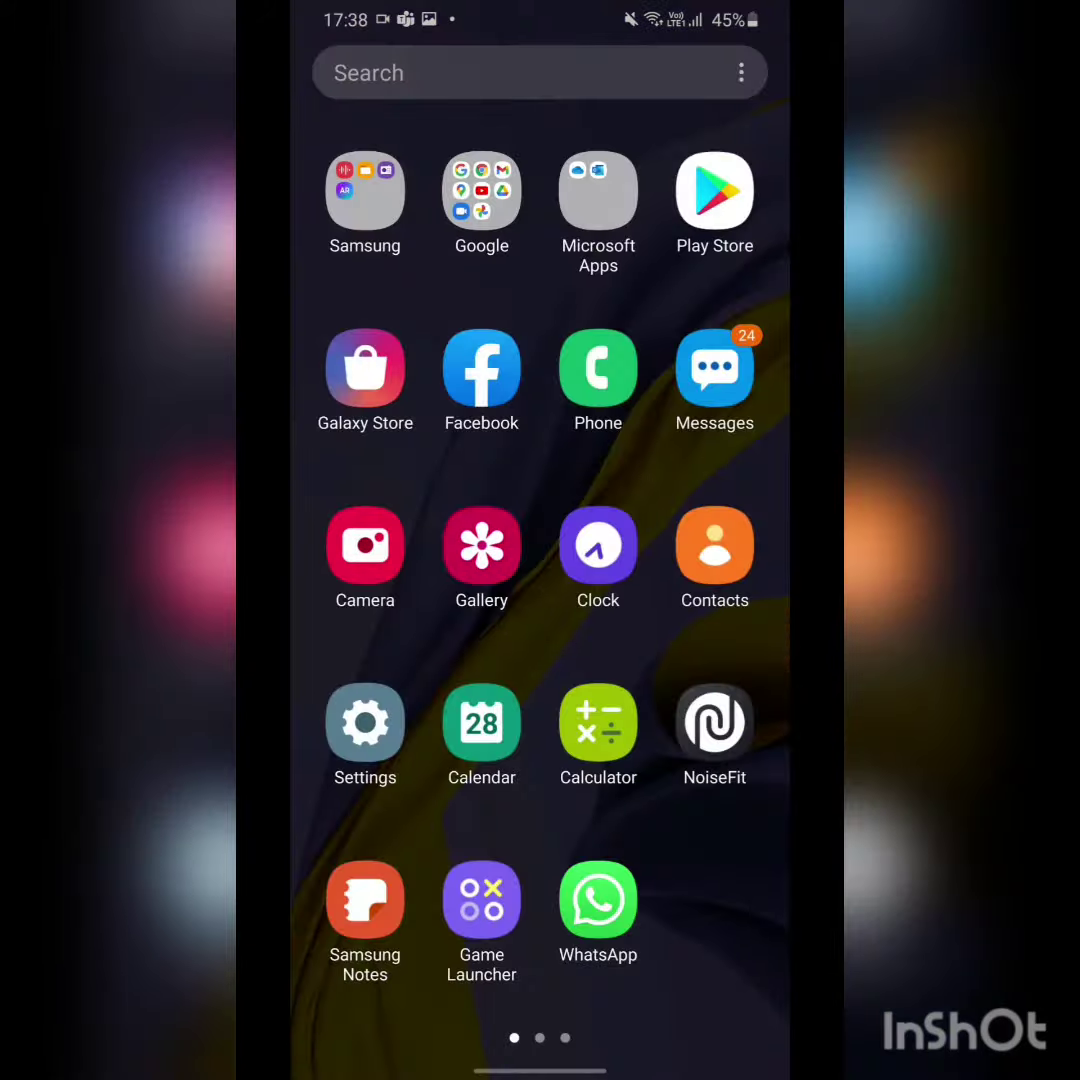
# - Search Galaxy Store for 'ssecure', correcting a typo in the search term
pyautogui.click(338, 330)
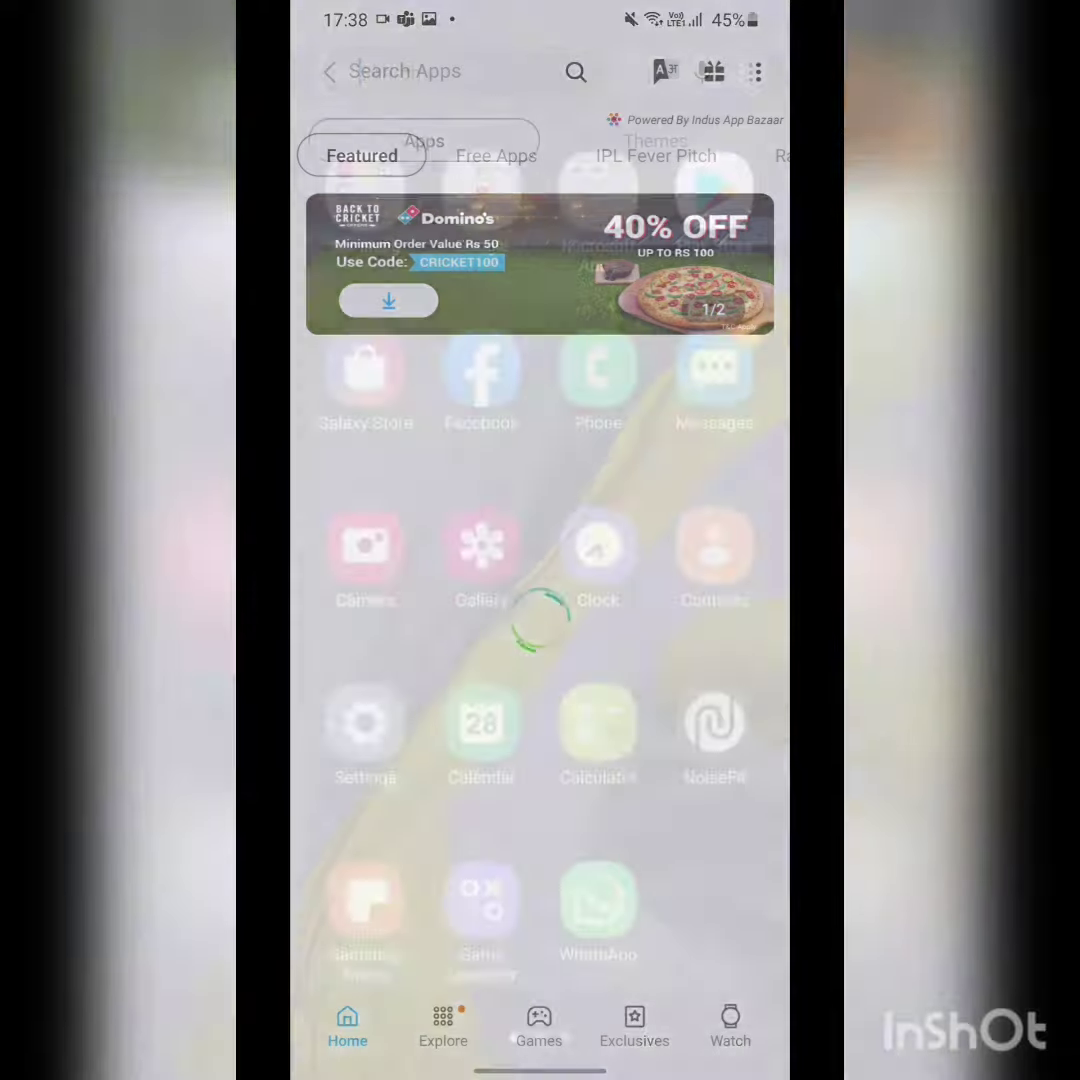
pyautogui.click(450, 72)
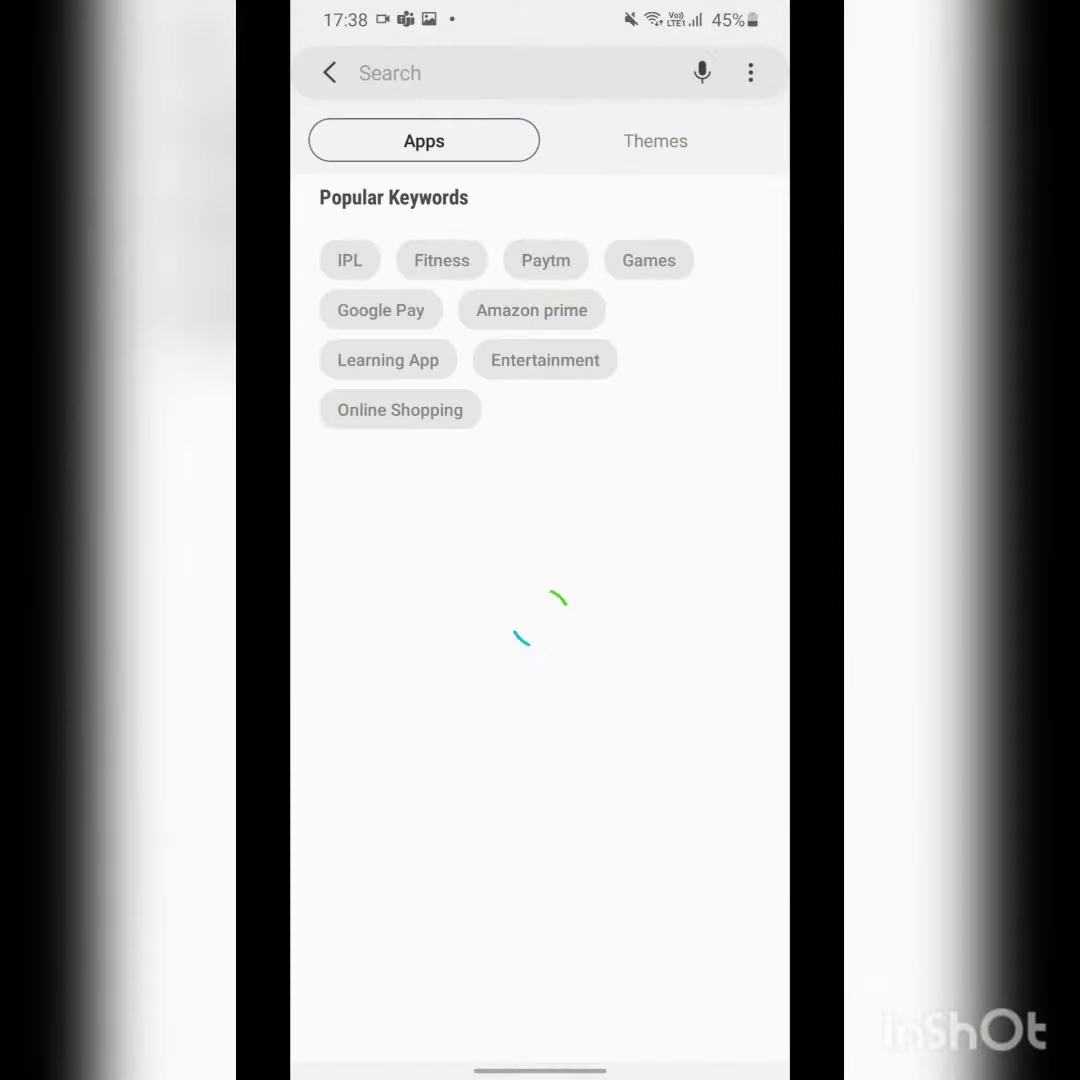
pyautogui.write('se')
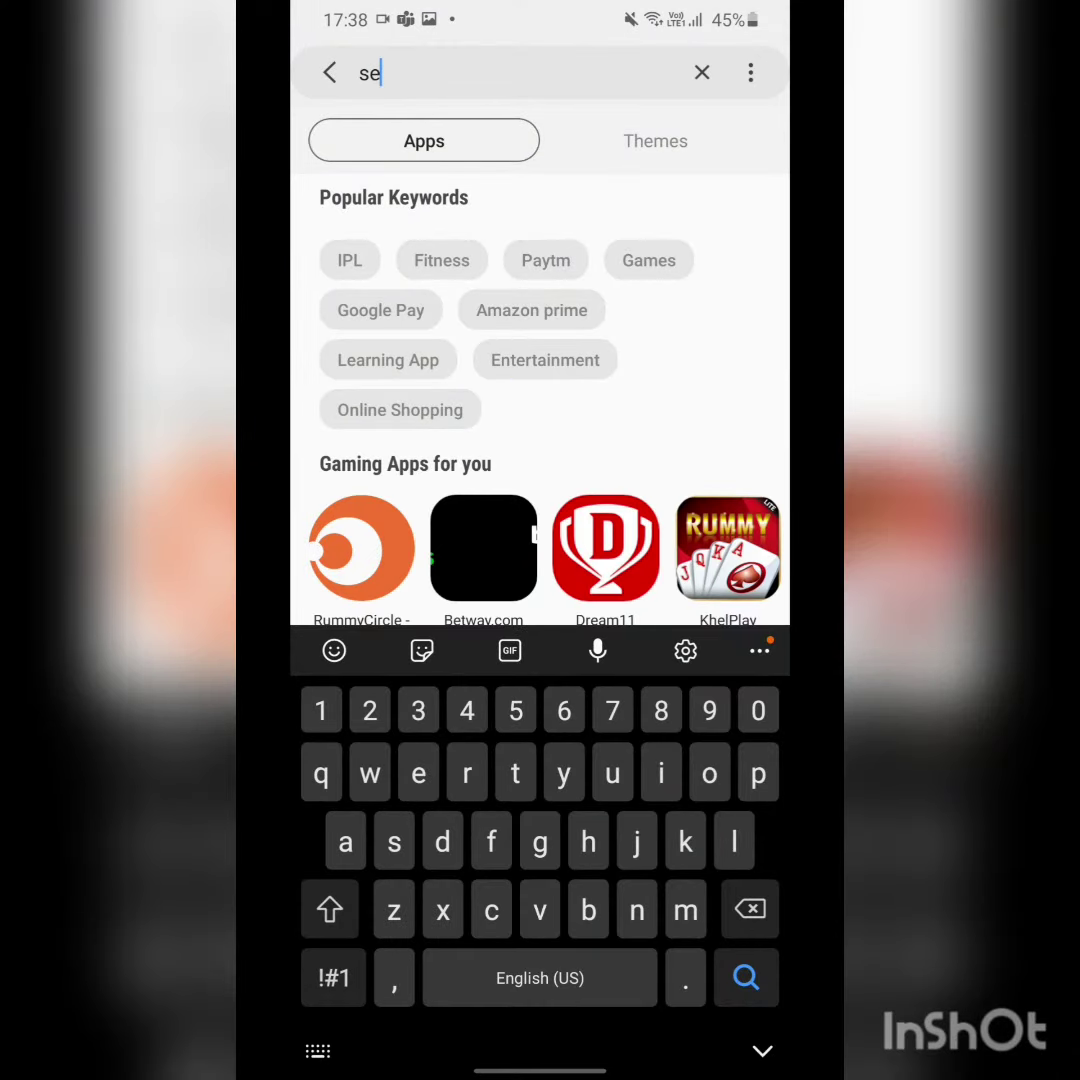
pyautogui.press('BackSpace')
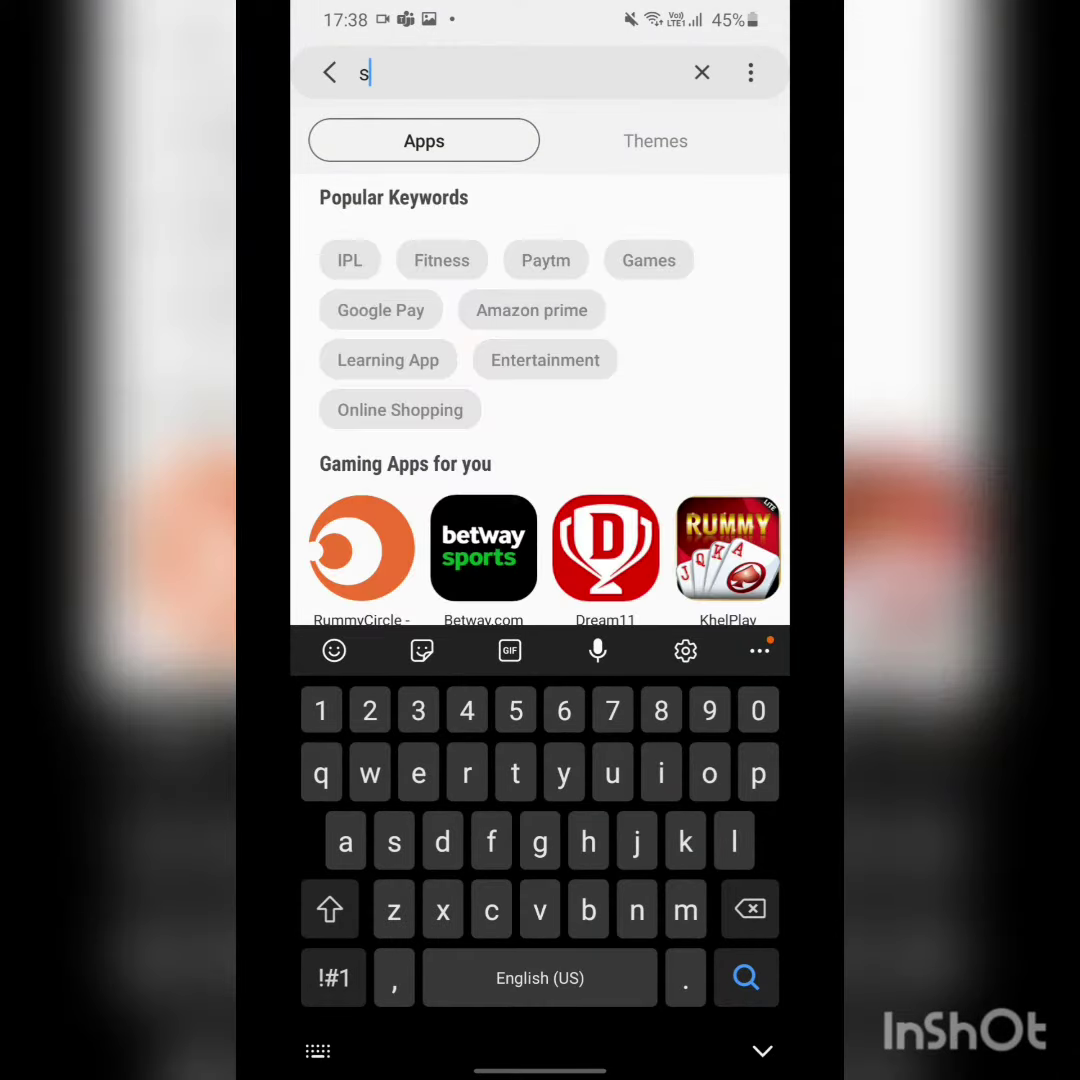
pyautogui.write('scur')
pyautogui.press('BackSpace')
pyautogui.press('BackSpace')
pyautogui.press('BackSpace')
pyautogui.write('s')
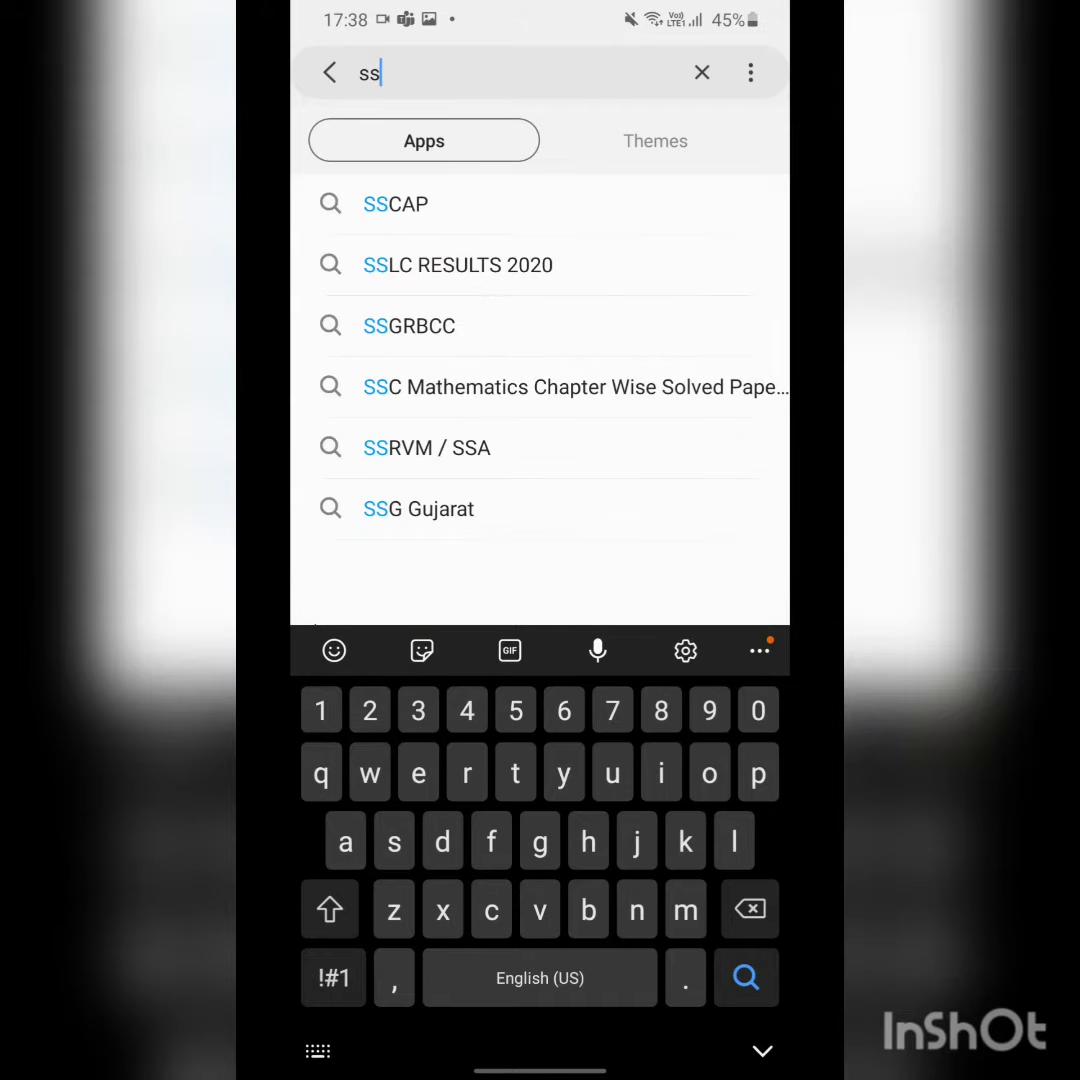
pyautogui.write('ecure')
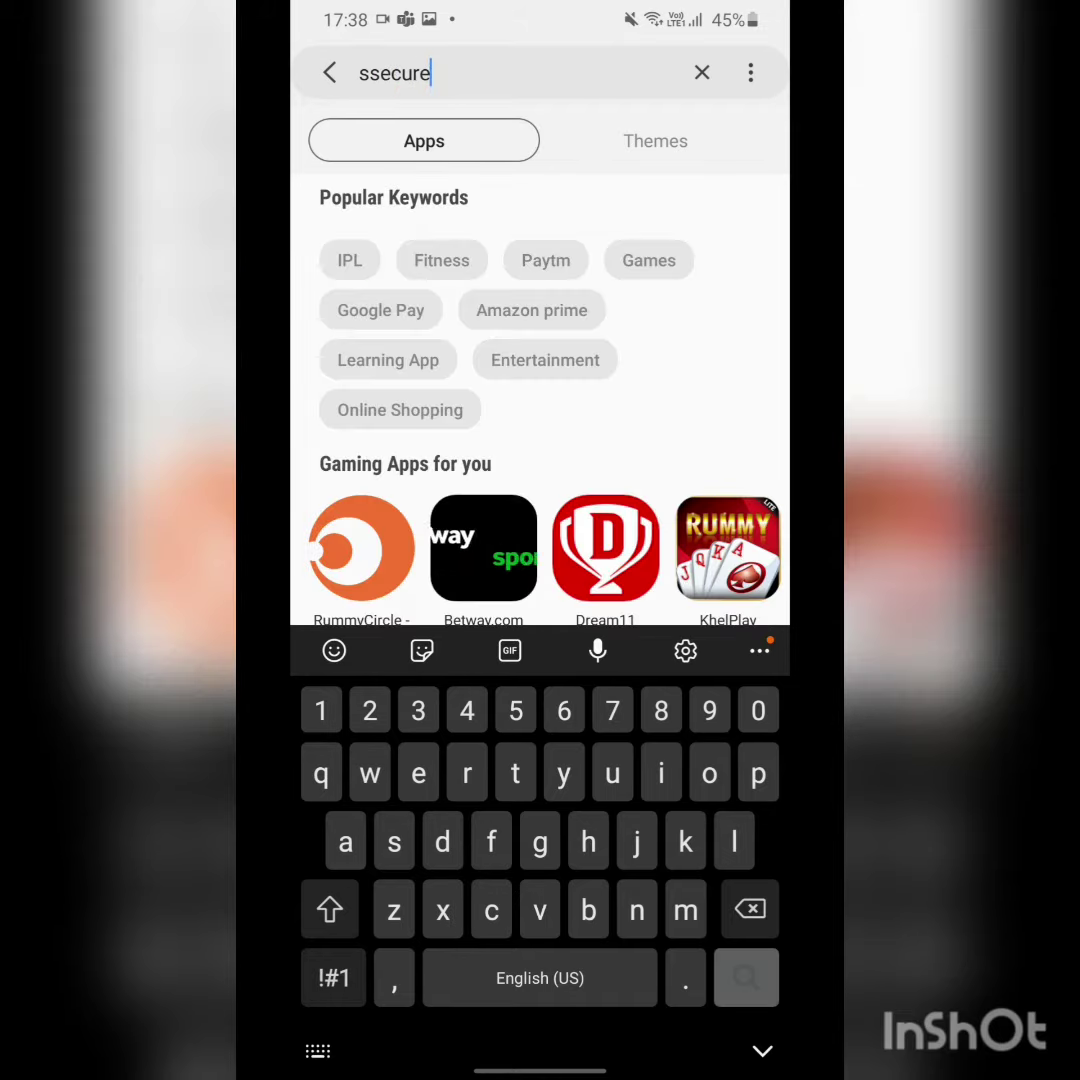
pyautogui.press('Return')
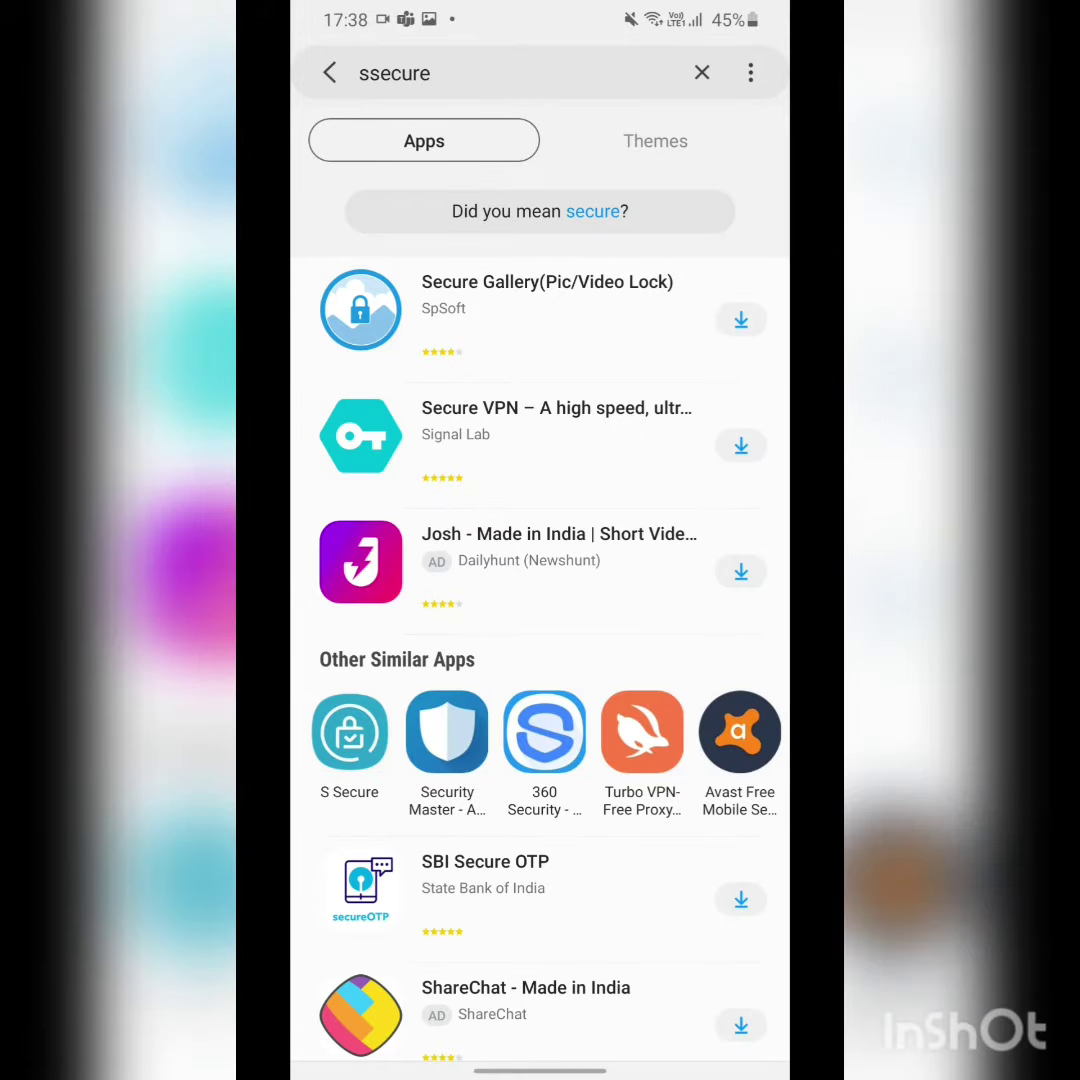
# - Open the S Secure app page from the similar apps results
pyautogui.click(349, 731)
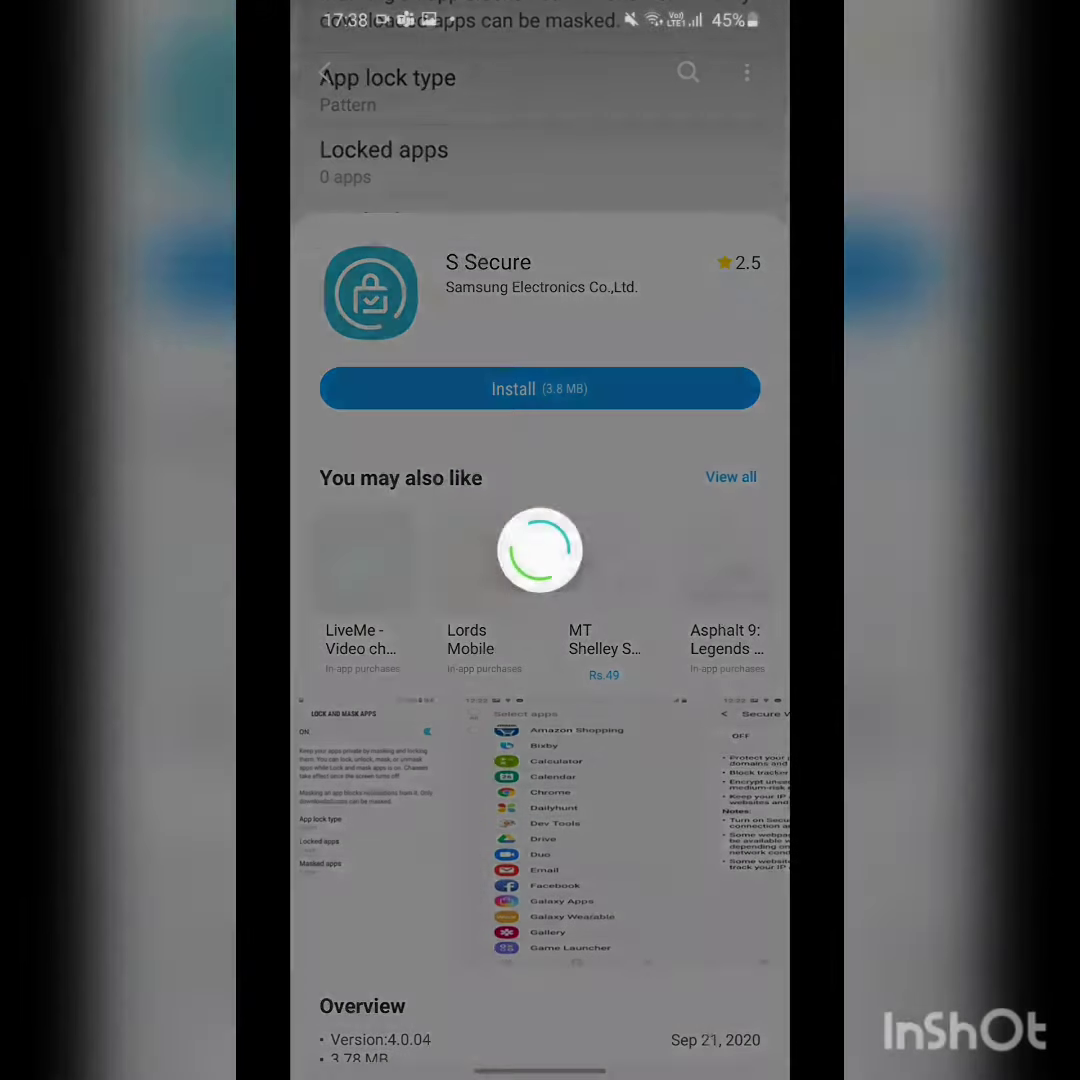
pyautogui.scroll(-3, 540, 600)
pyautogui.scroll(-2, 540, 600)
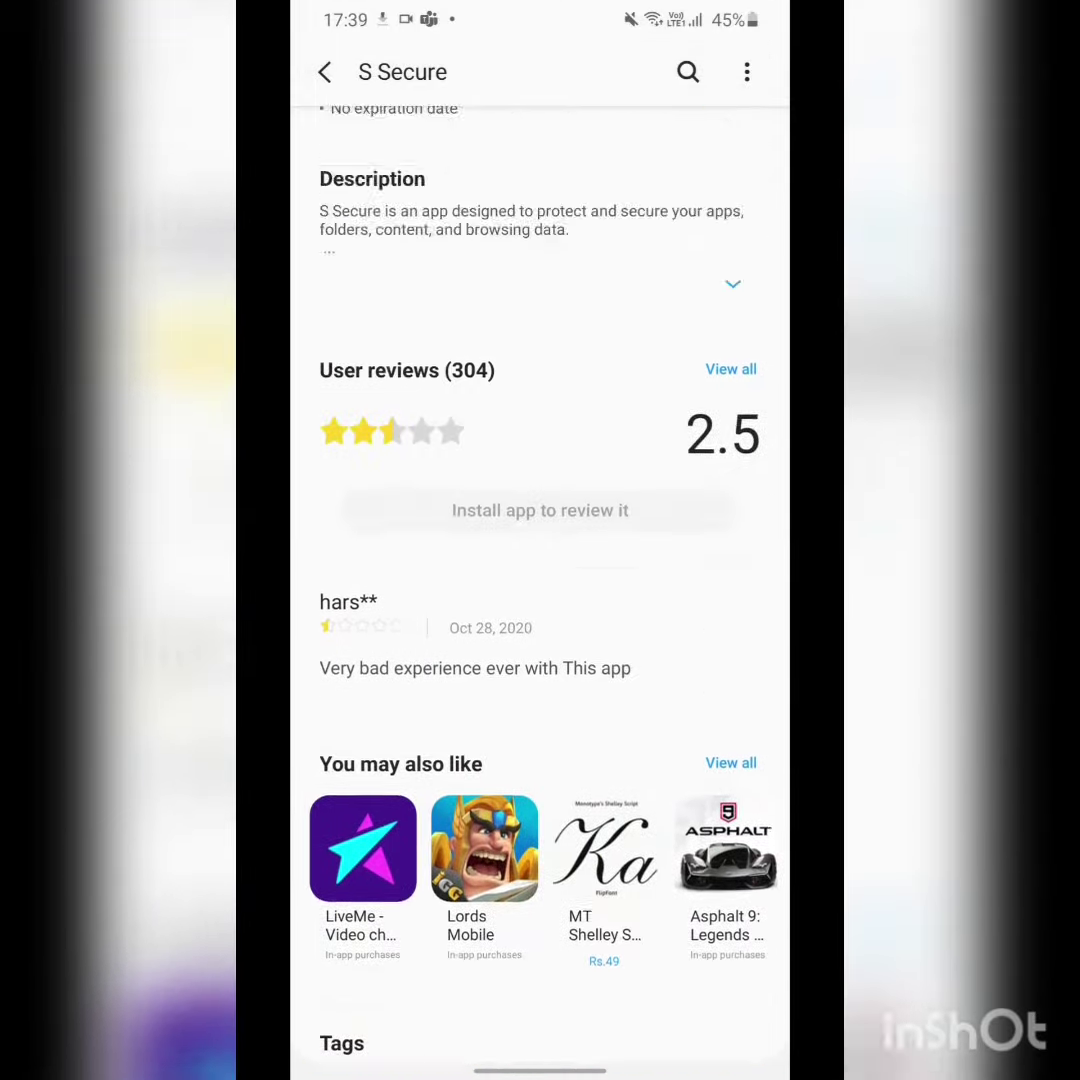
pyautogui.scroll(5, 540, 600)
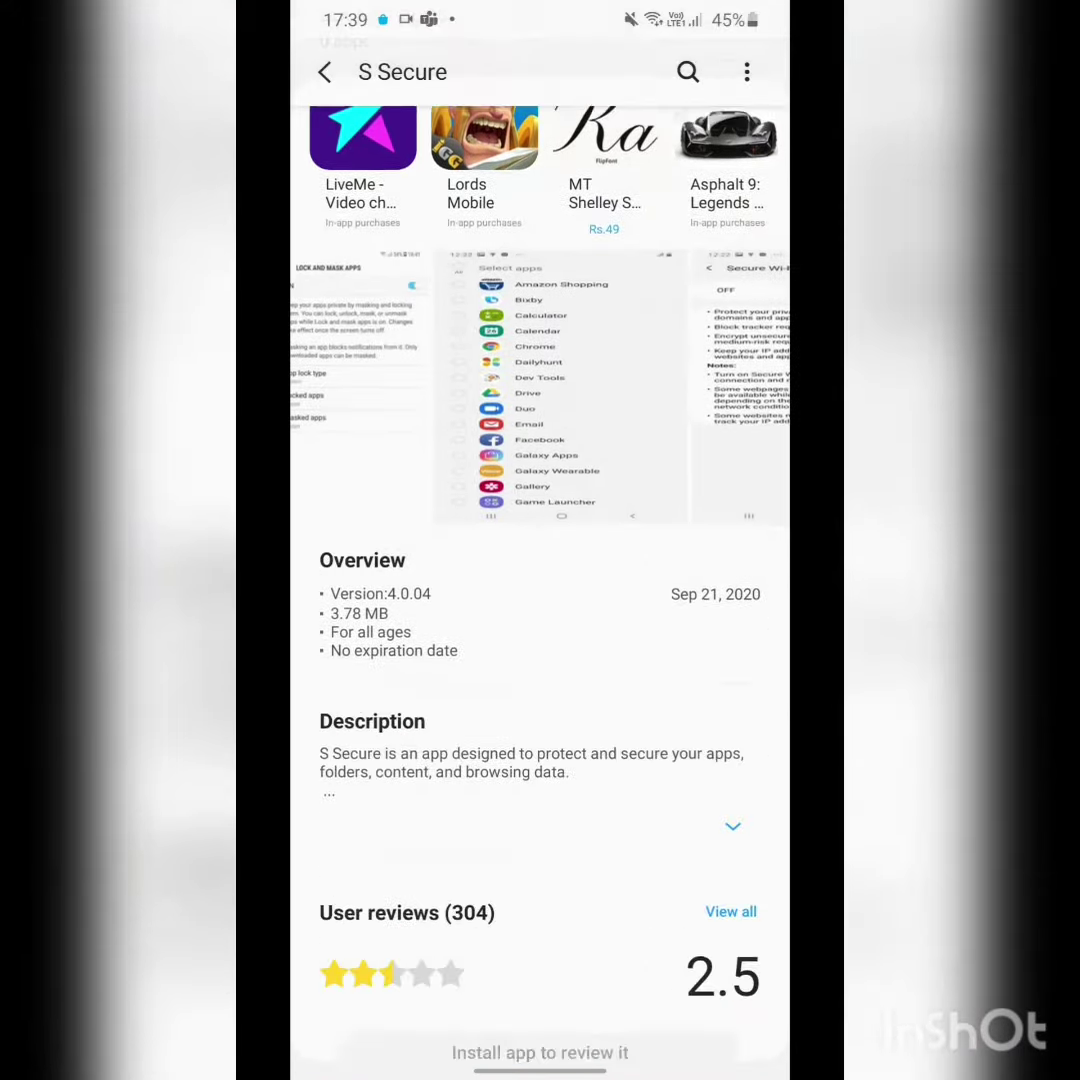
pyautogui.scroll(-2, 540, 600)
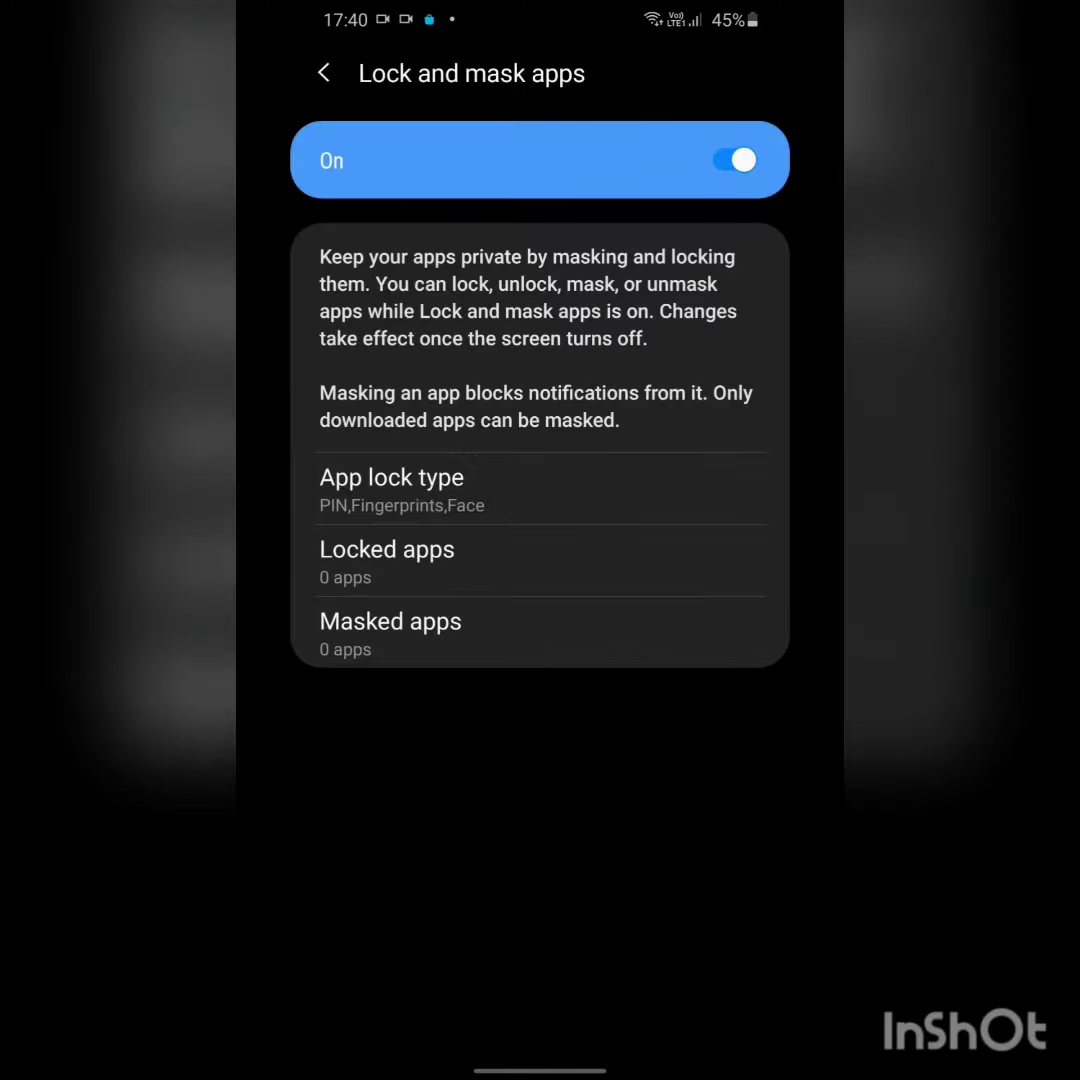
# - Add Among Us to S Secure's Locked apps so the count reads 1 app
pyautogui.click(520, 560)
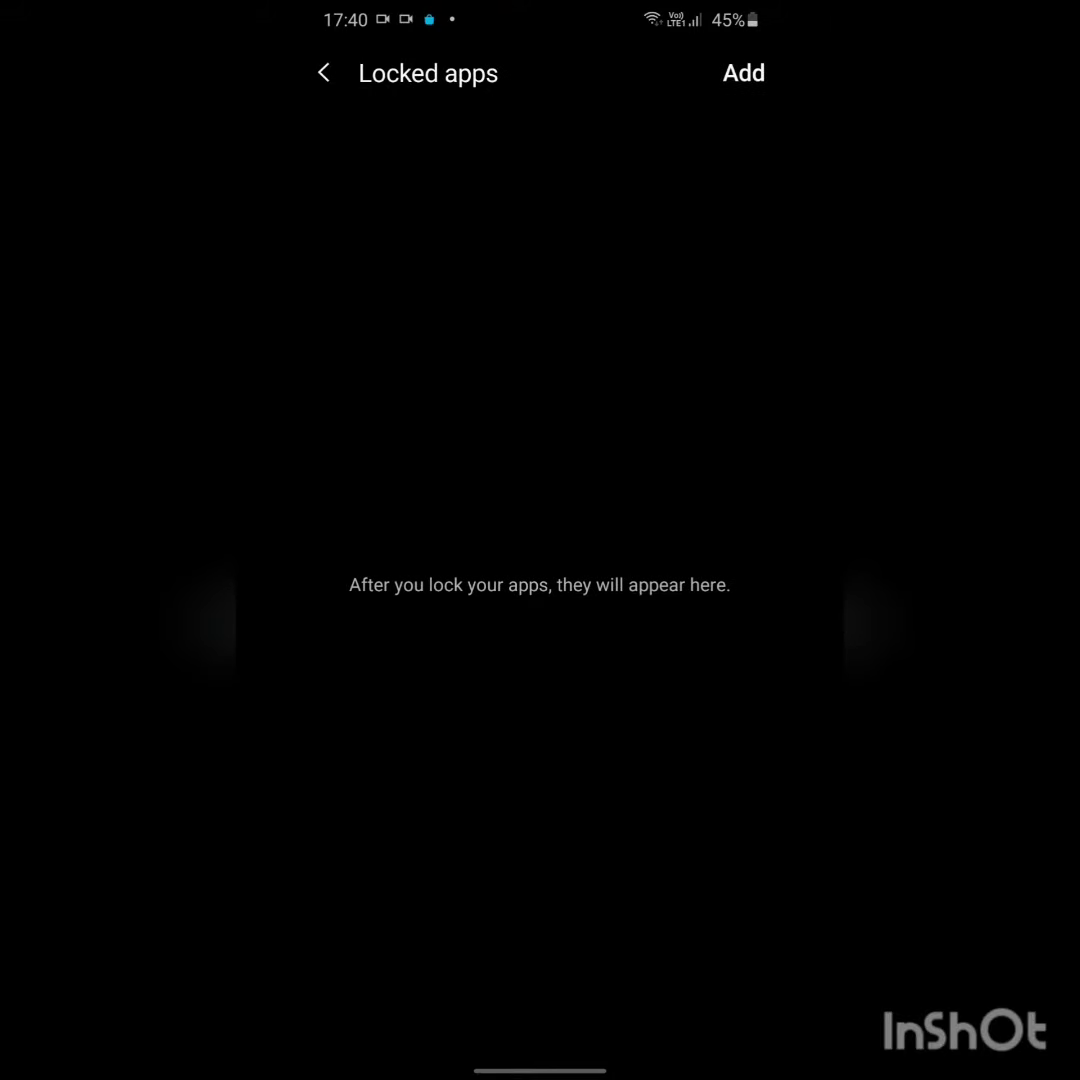
pyautogui.click(743, 73)
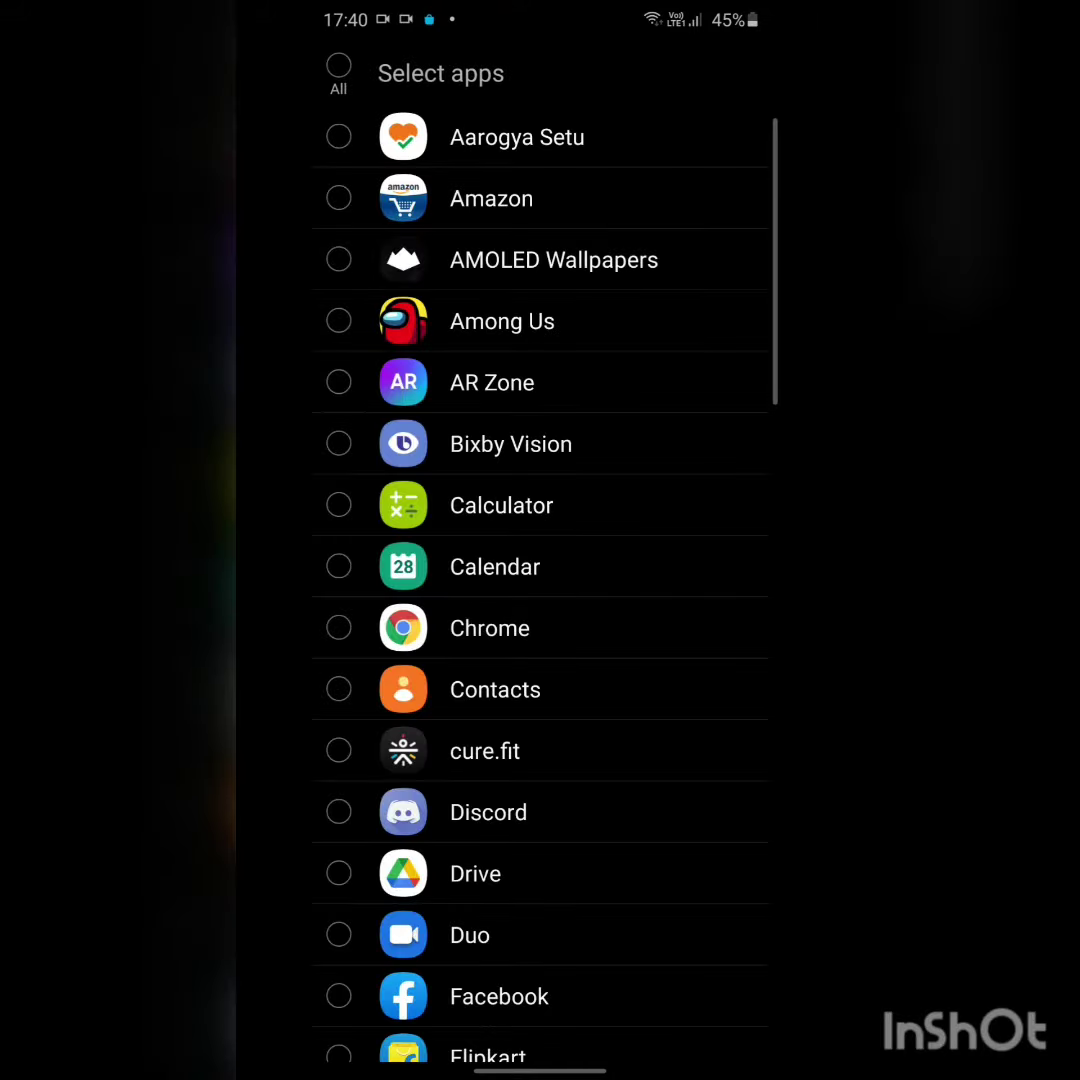
pyautogui.click(338, 321)
pyautogui.click(729, 72)
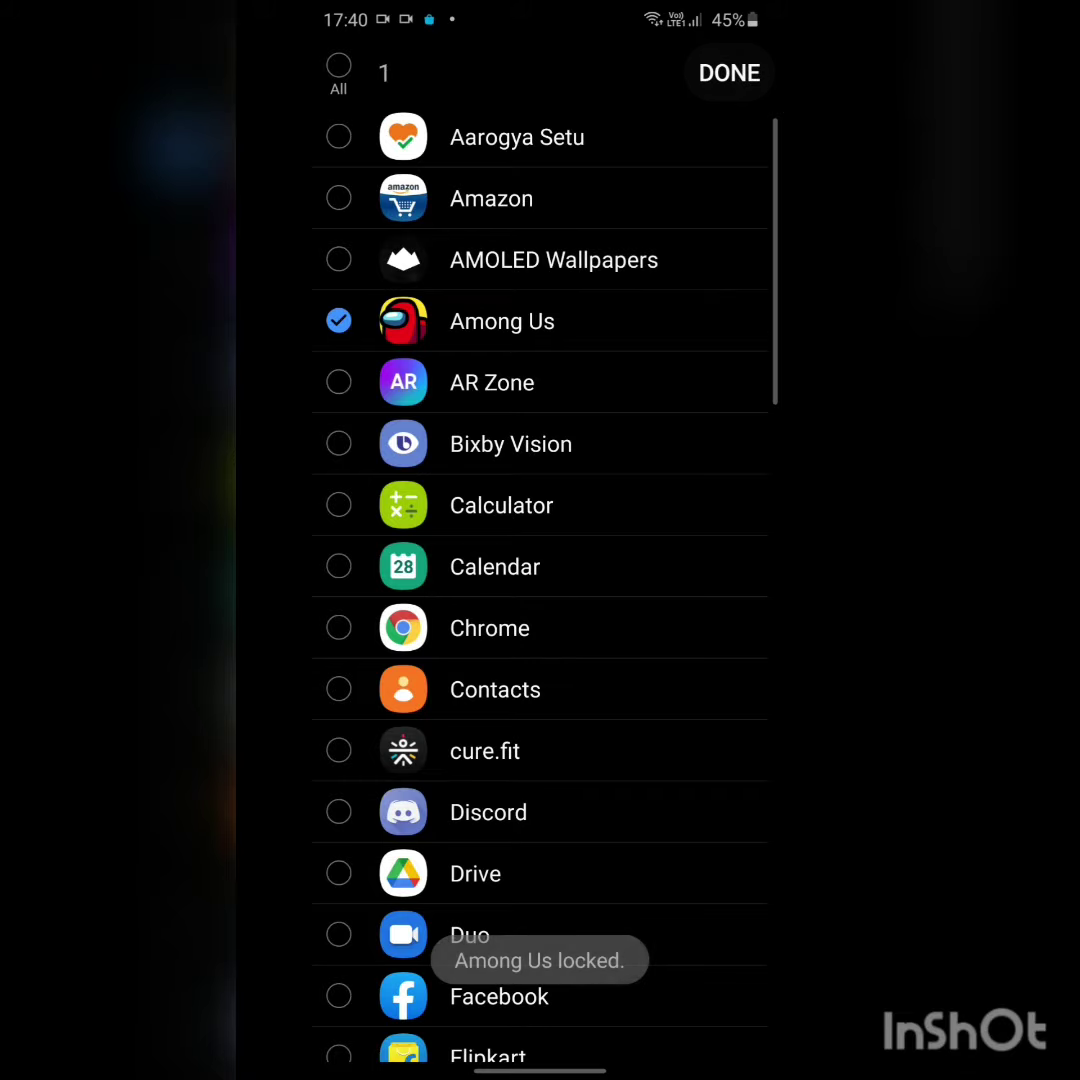
pyautogui.click(324, 77)
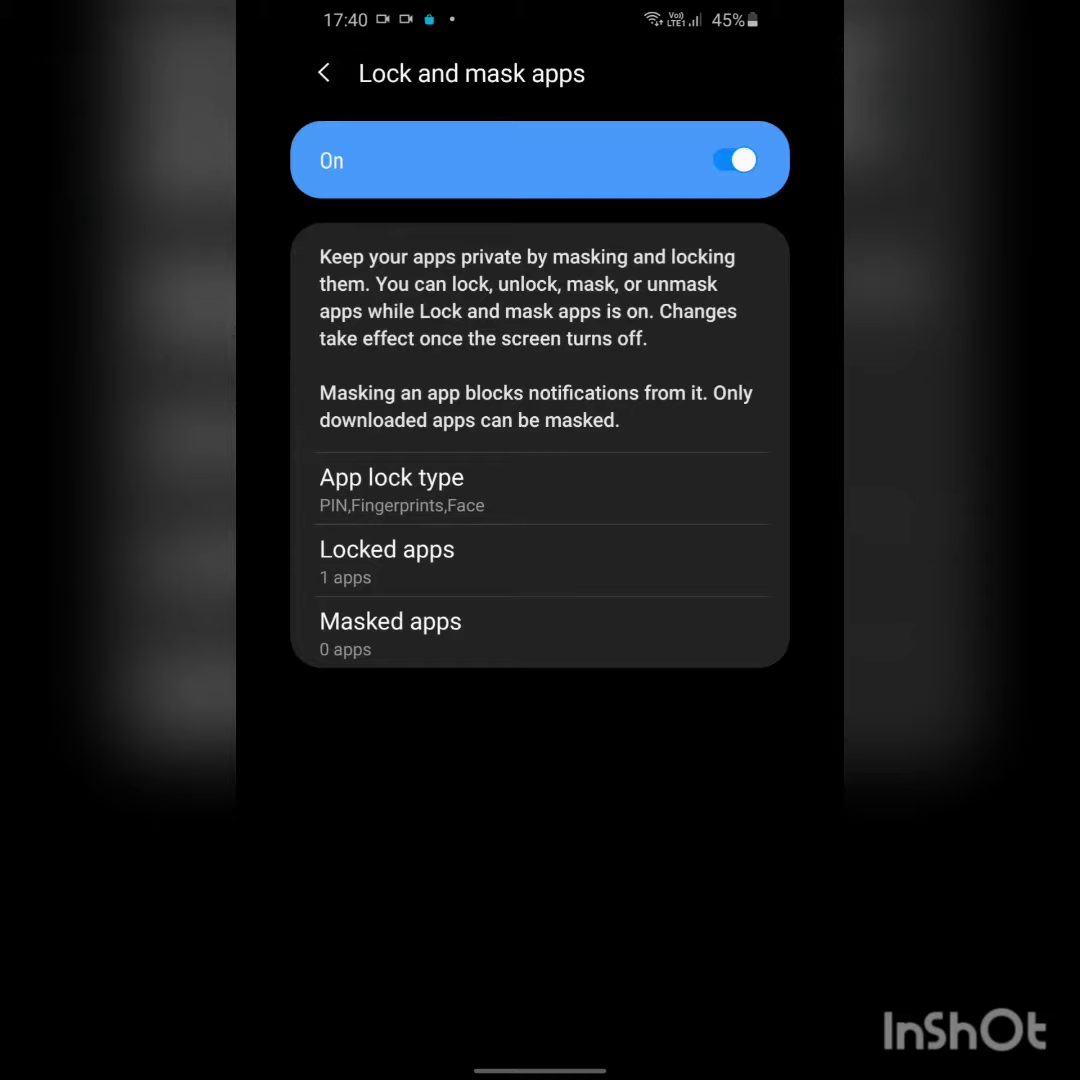
# - Confirm S Secure's Masked apps list is empty
pyautogui.click(540, 632)
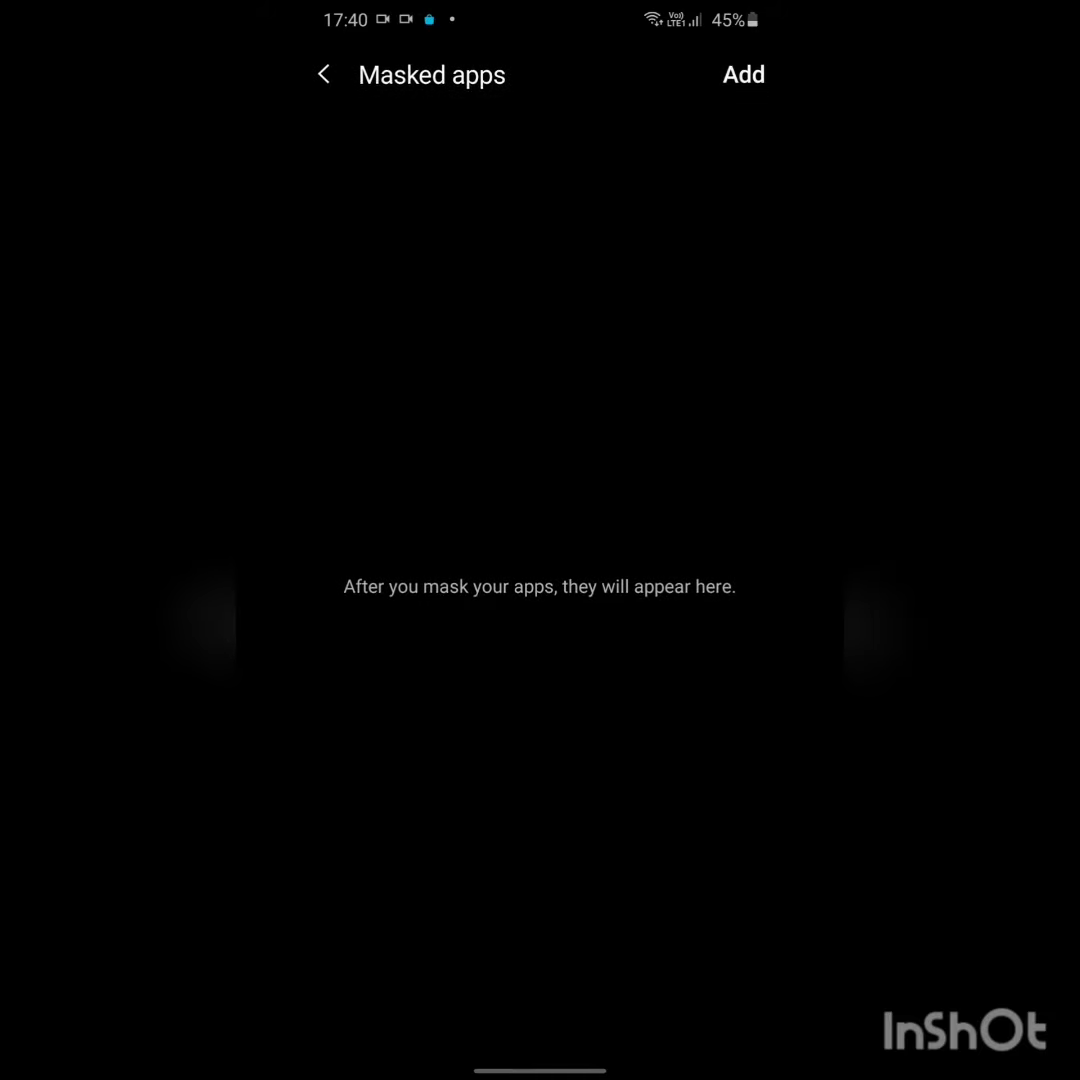
pyautogui.click(324, 73)
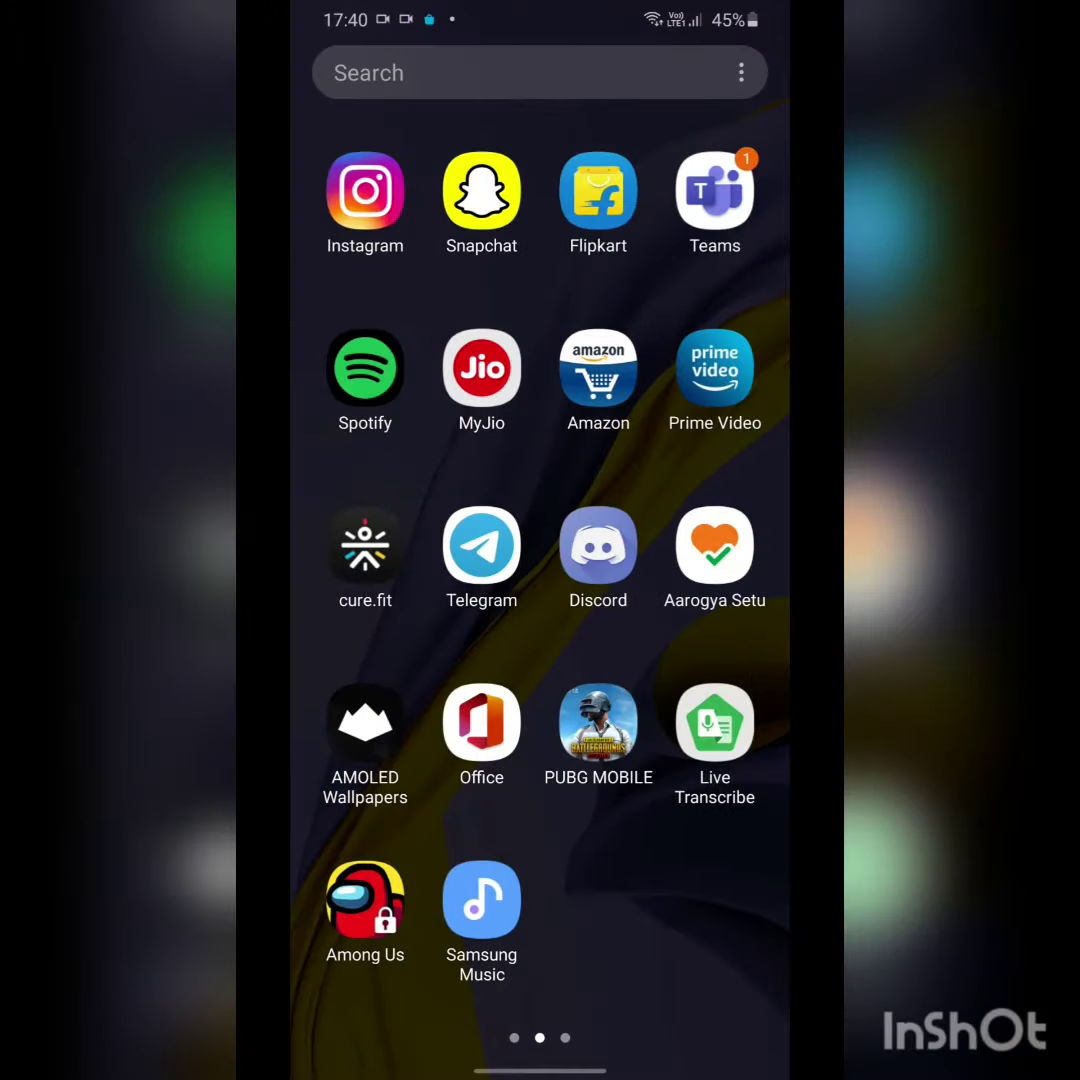
# - Launch Among Us from the app drawer to bring up the PIN/biometric prompt
pyautogui.click(365, 900)
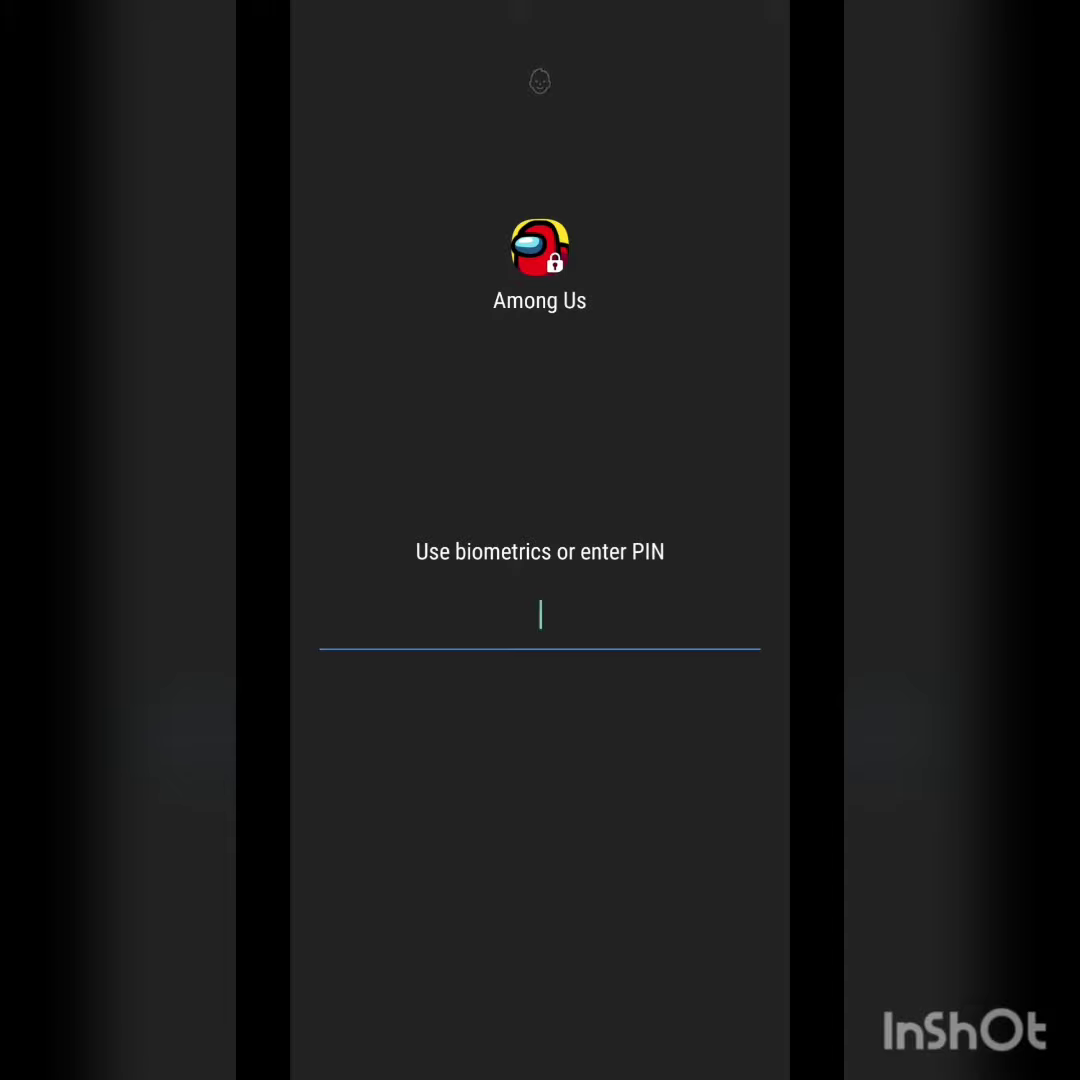